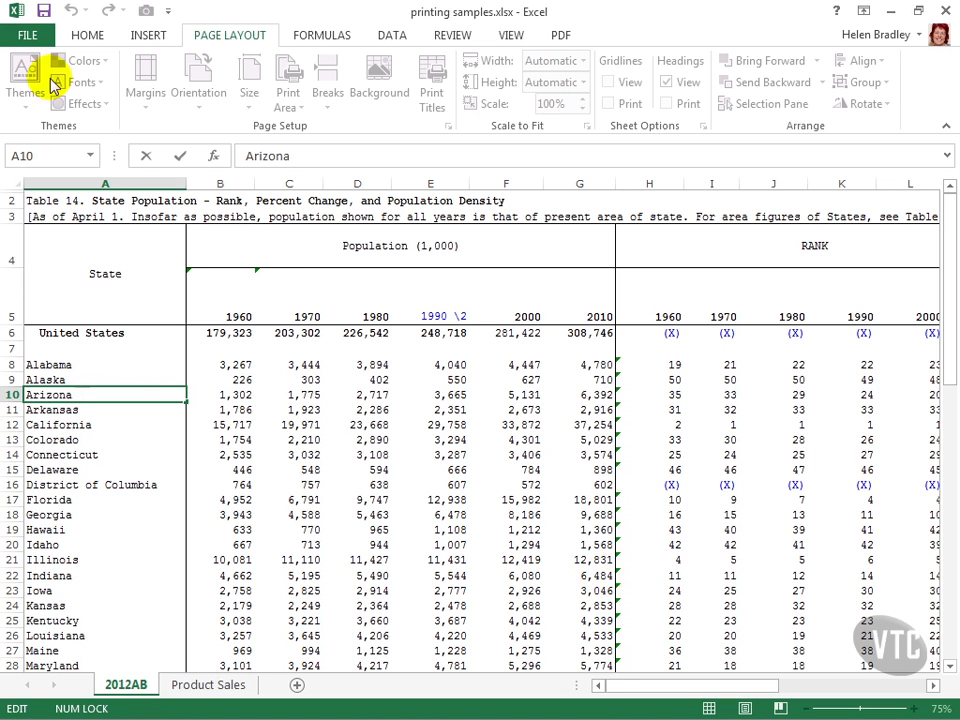
# Open the print settings and preview for the 2012AB worksheet
pyautogui.click(26, 32)
pyautogui.click(36, 262)
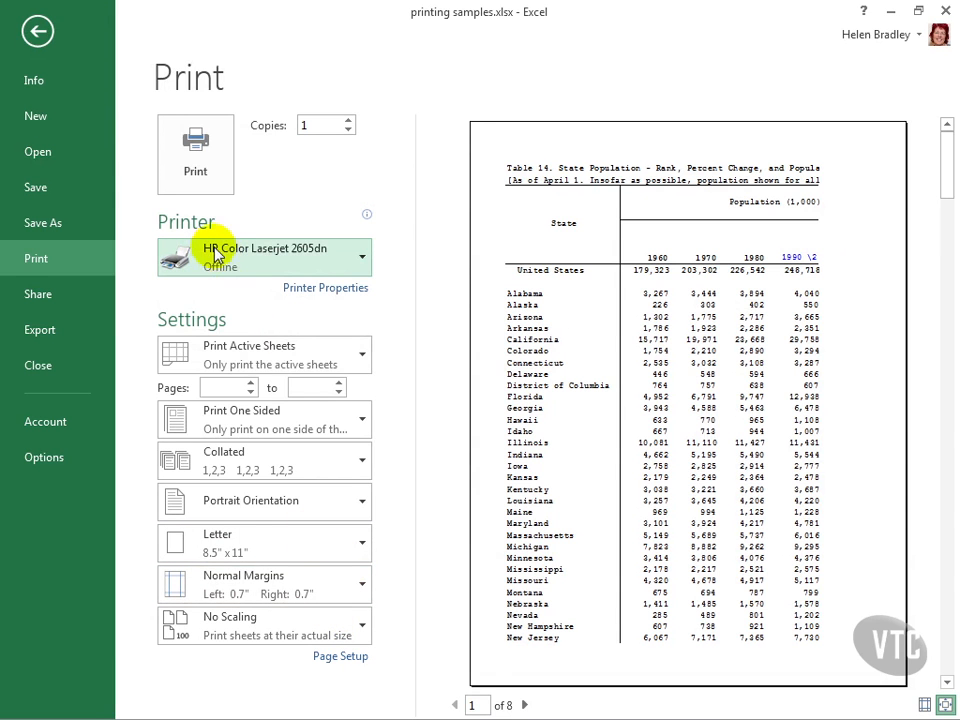
pyautogui.moveTo(225, 257)
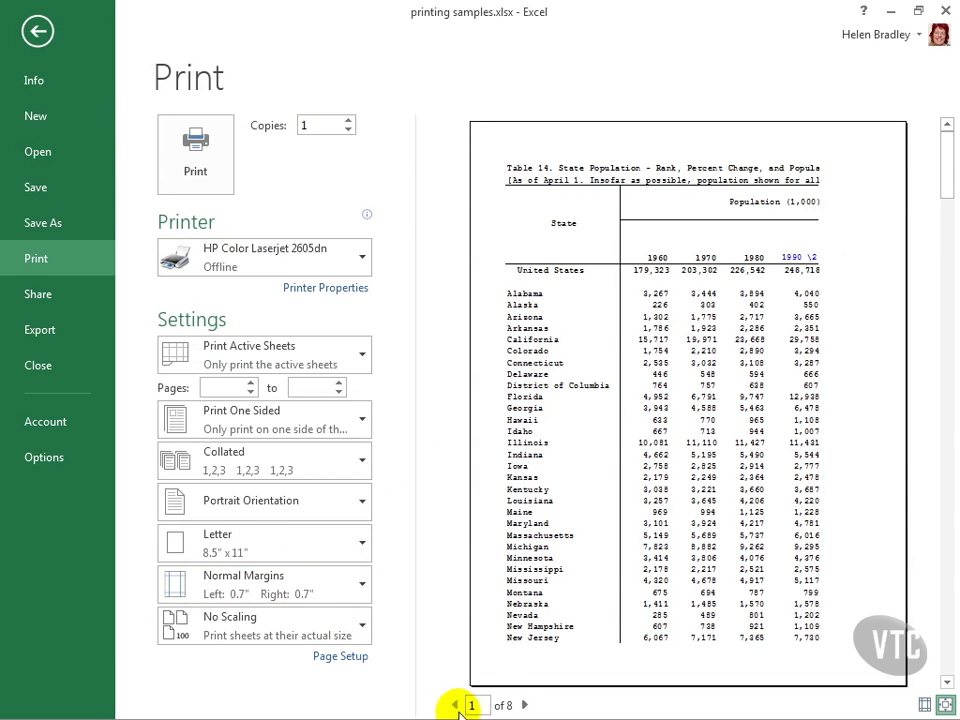
# Page forward through the print preview and back to the first page to examine how the table splits across pages
pyautogui.doubleClick(525, 706)
pyautogui.click(525, 706)
pyautogui.click(525, 706)
pyautogui.click(525, 706)
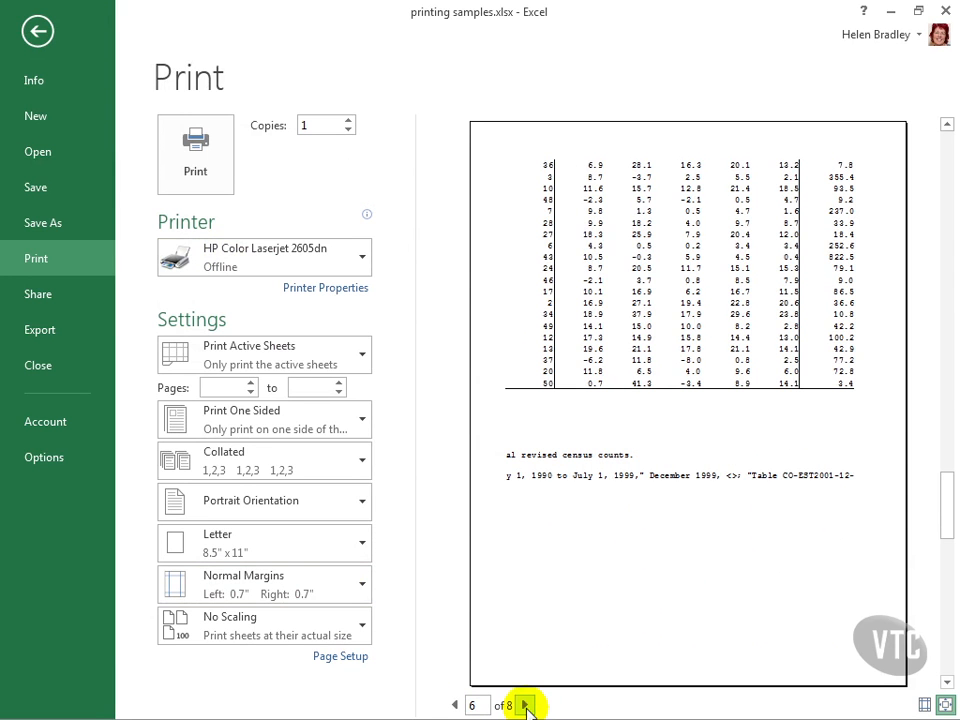
pyautogui.click(525, 706)
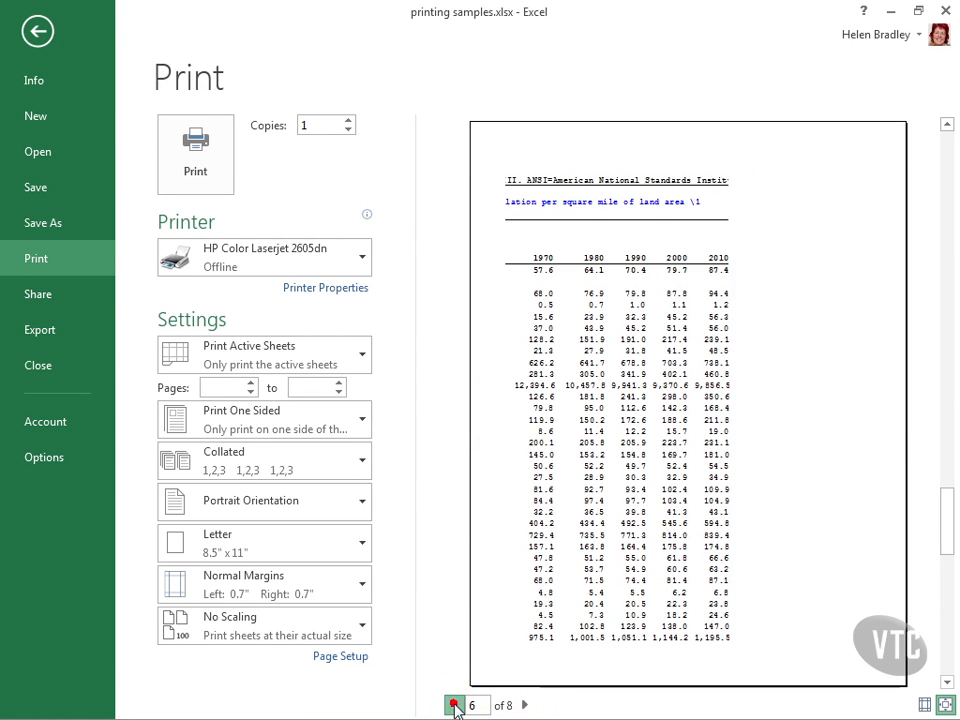
pyautogui.click(455, 705)
pyautogui.click(455, 705)
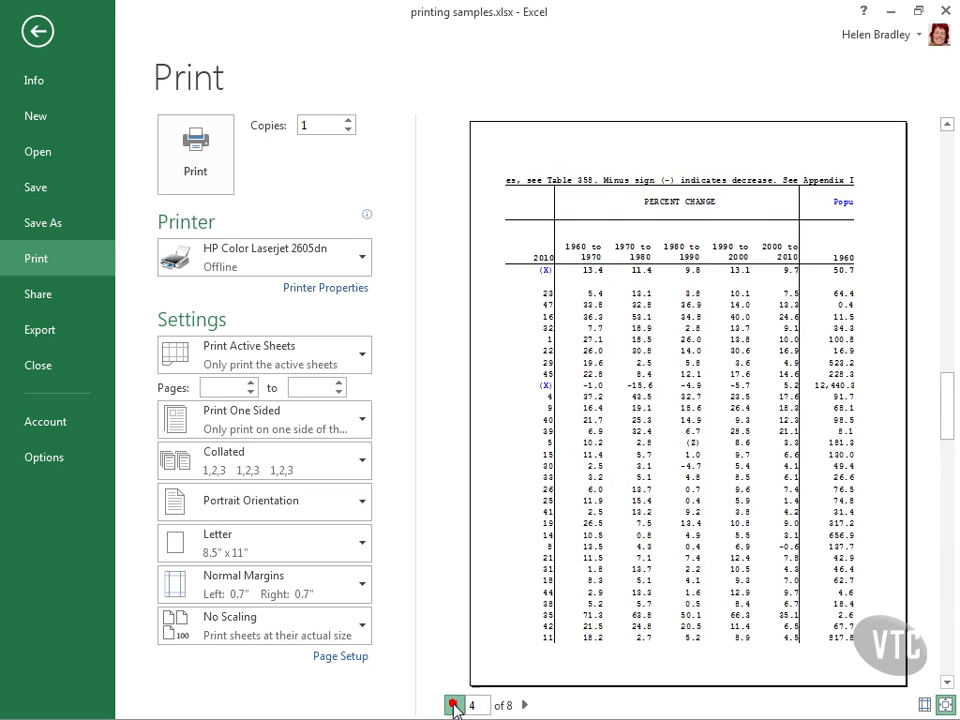
pyautogui.doubleClick(455, 705)
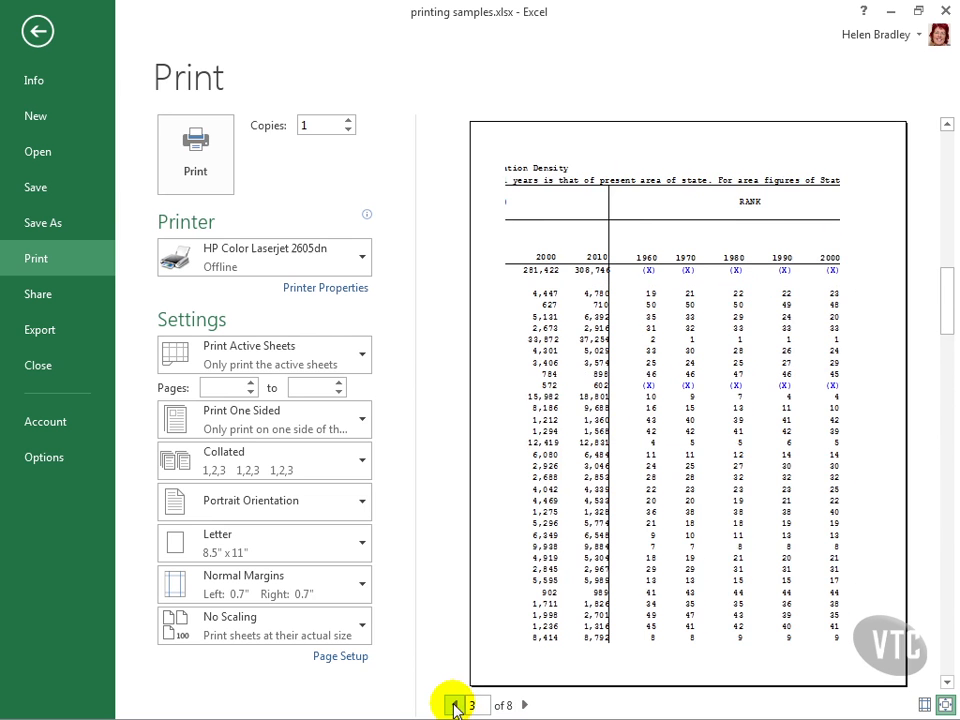
pyautogui.click(455, 705)
pyautogui.click(455, 705)
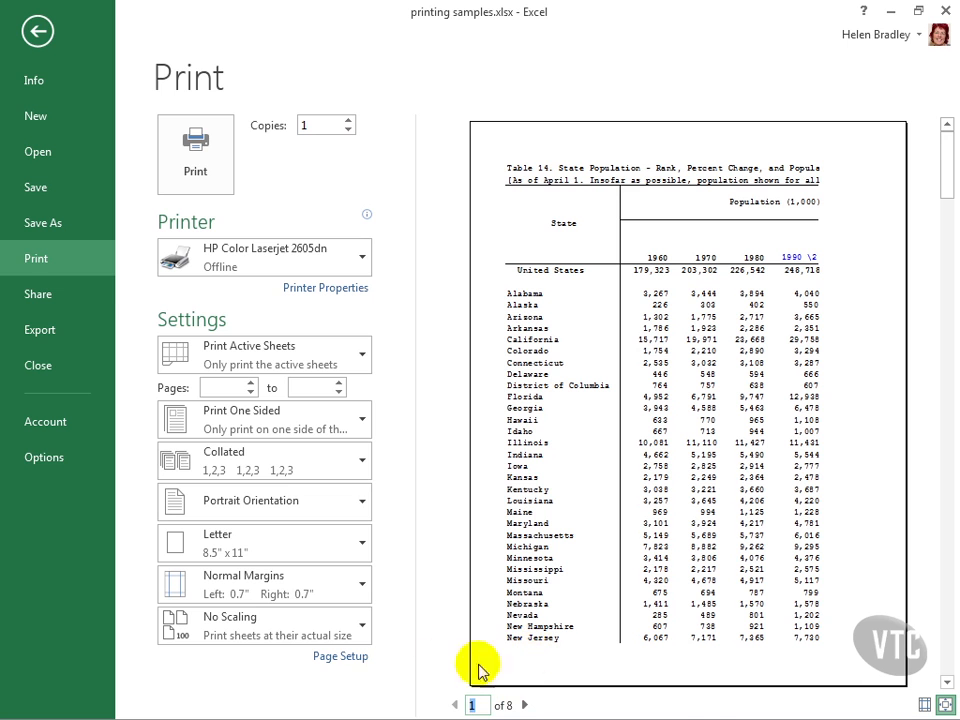
# Scale the printout to Fit Sheet on One Page and compare landscape orientation with portrait
pyautogui.click(228, 630)
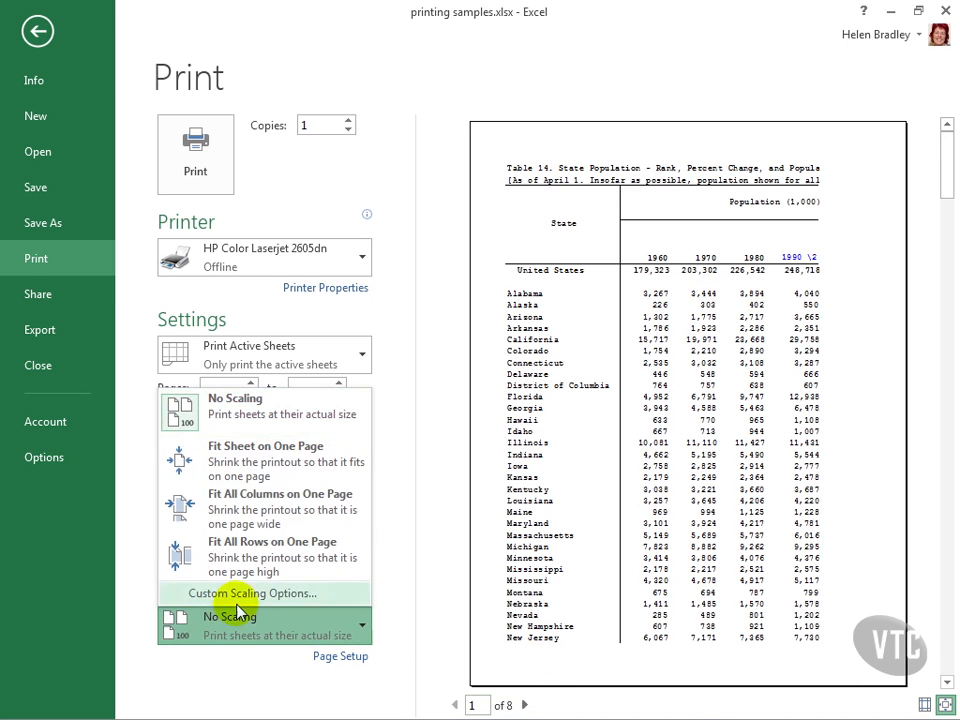
pyautogui.click(260, 464)
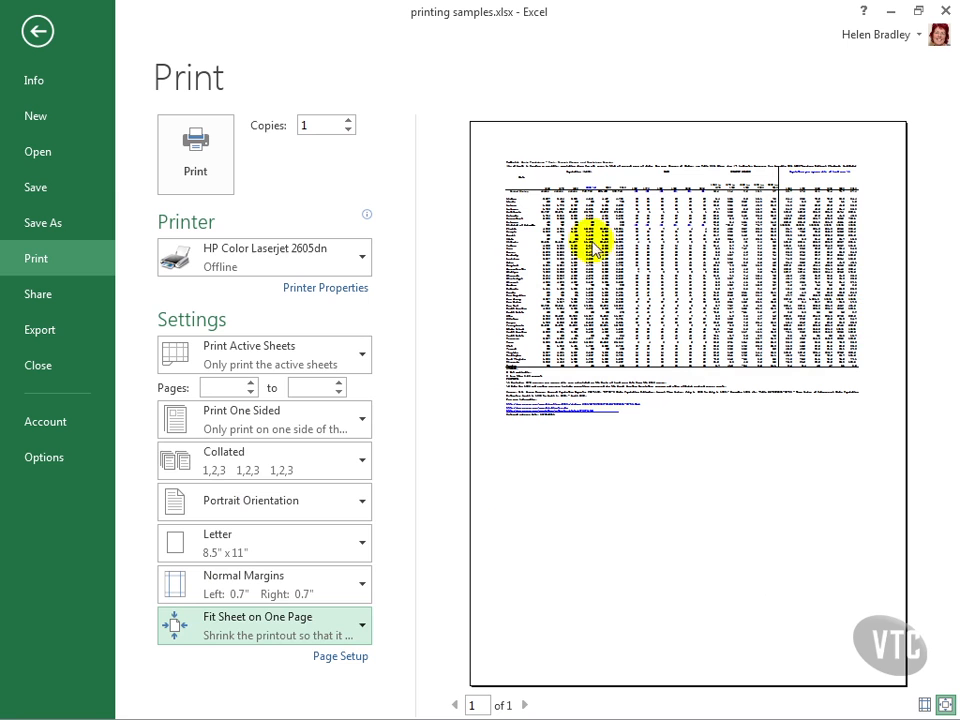
pyautogui.click(282, 508)
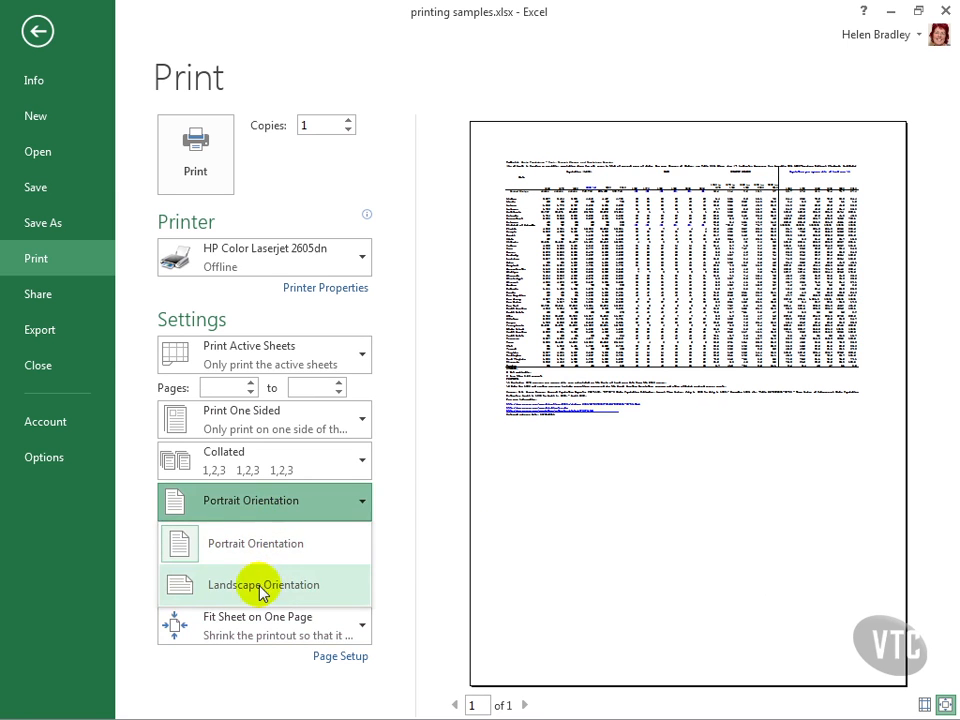
pyautogui.click(263, 590)
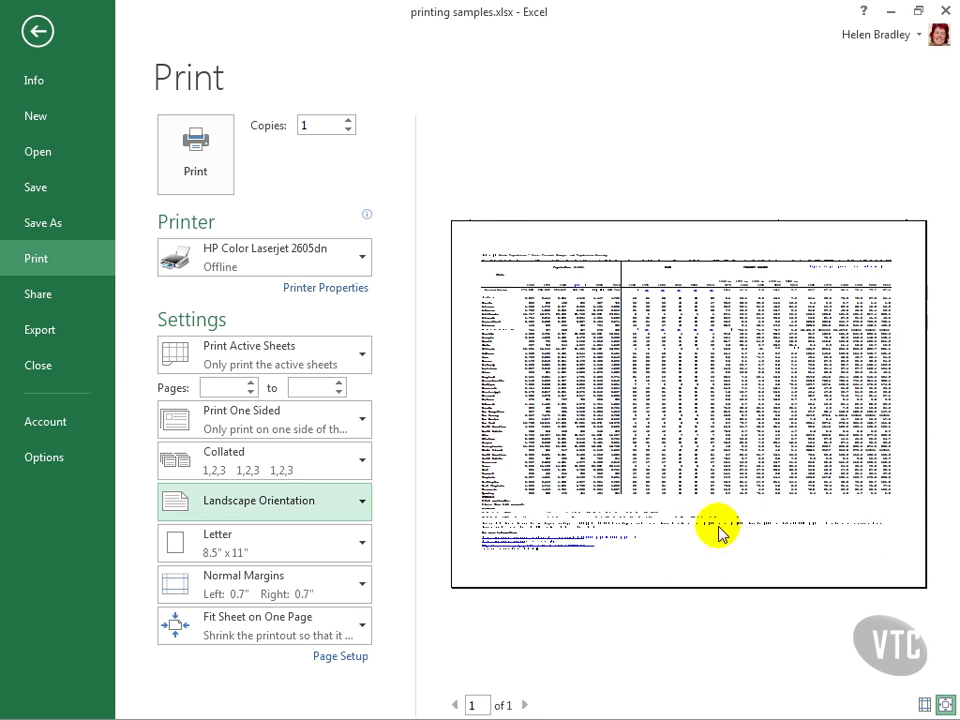
pyautogui.click(320, 503)
pyautogui.click(306, 541)
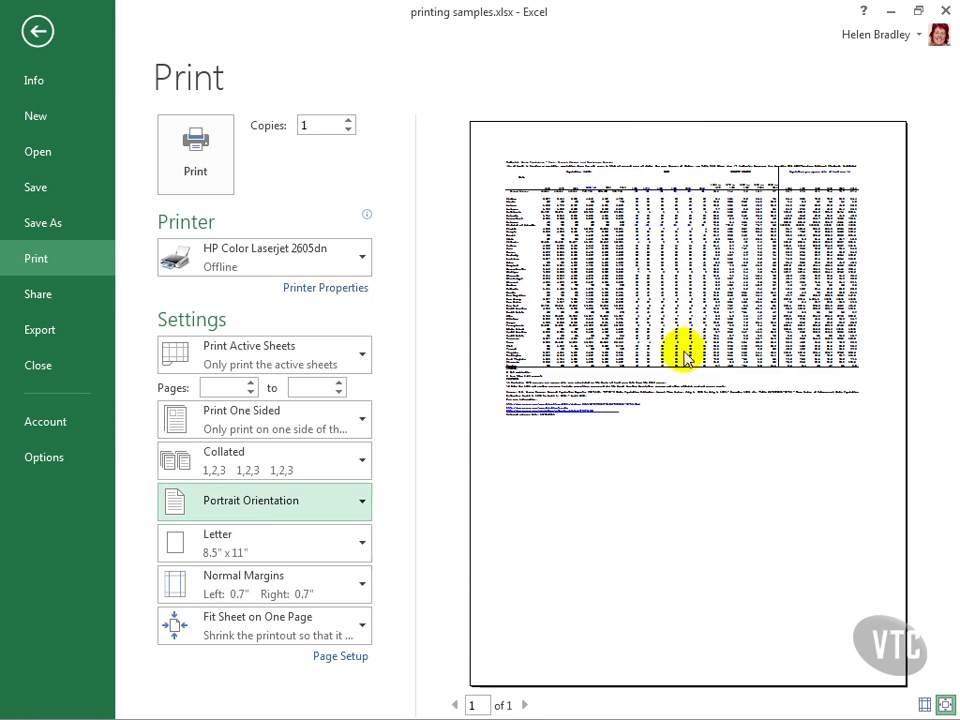
# Set custom scaling to fit 2 pages wide, leaving the number of pages tall blank
pyautogui.click(317, 622)
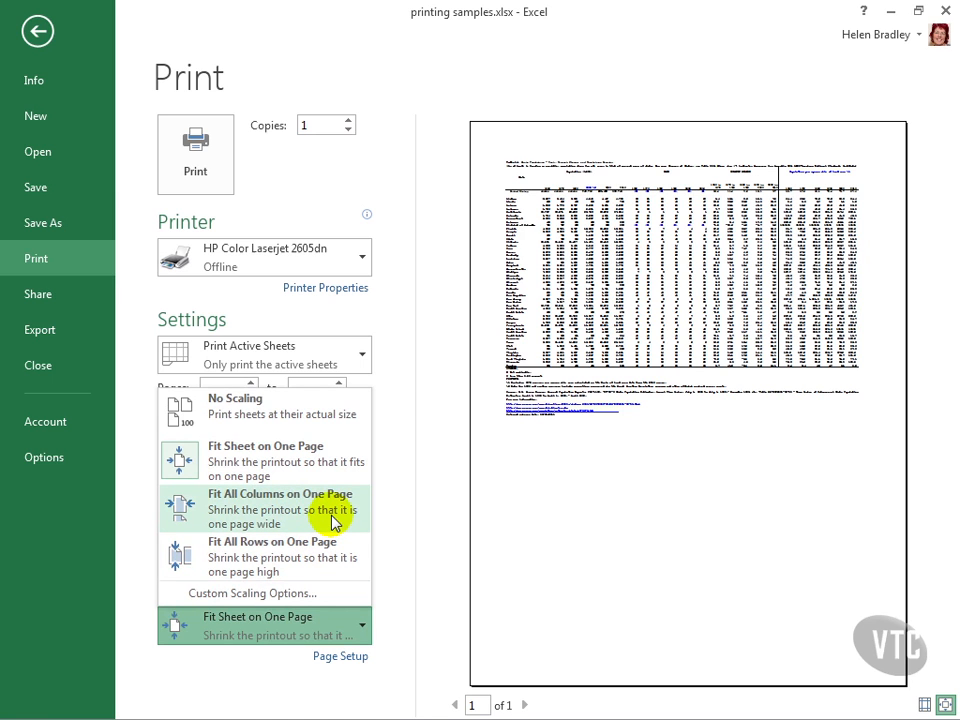
pyautogui.click(236, 596)
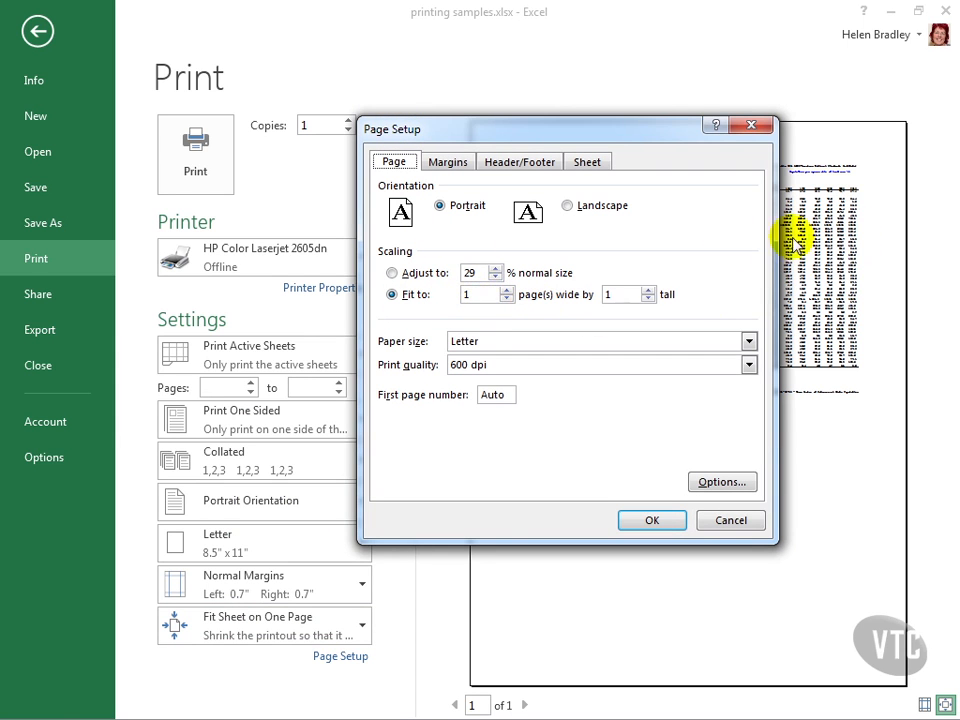
pyautogui.doubleClick(474, 294)
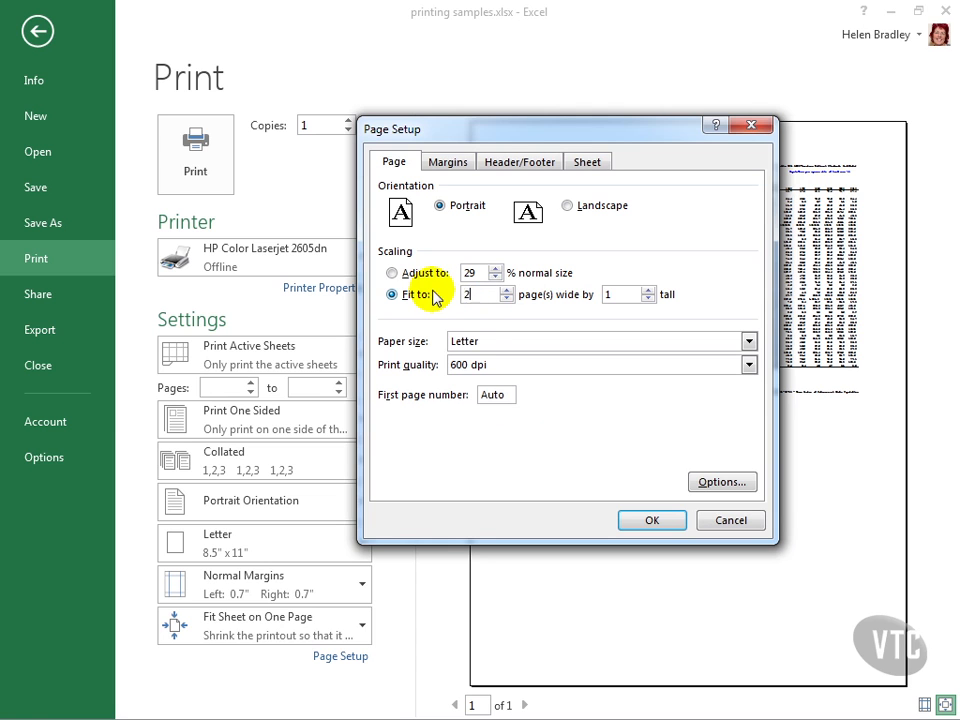
pyautogui.doubleClick(627, 294)
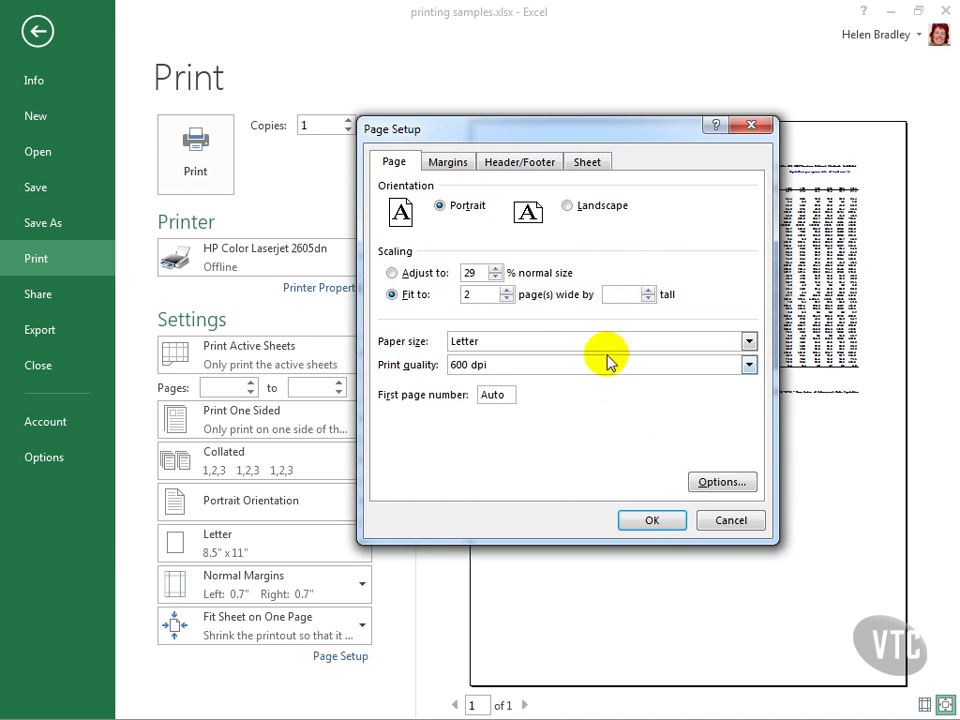
pyautogui.click(651, 521)
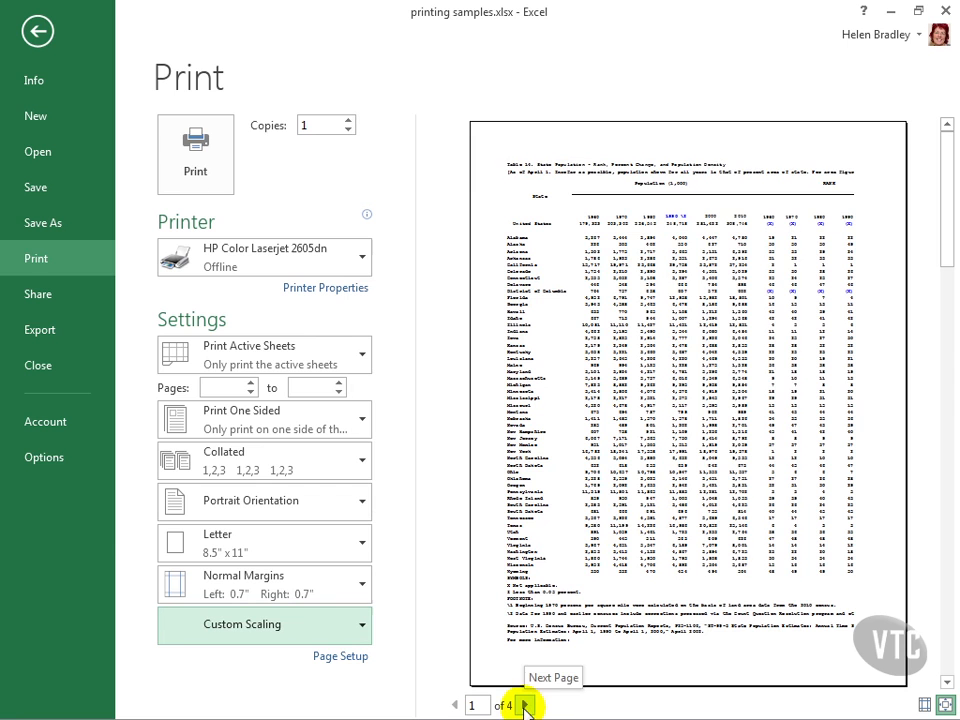
# Page through the rescaled print preview and return to the first page to check for stray content on extra pages
pyautogui.click(525, 706)
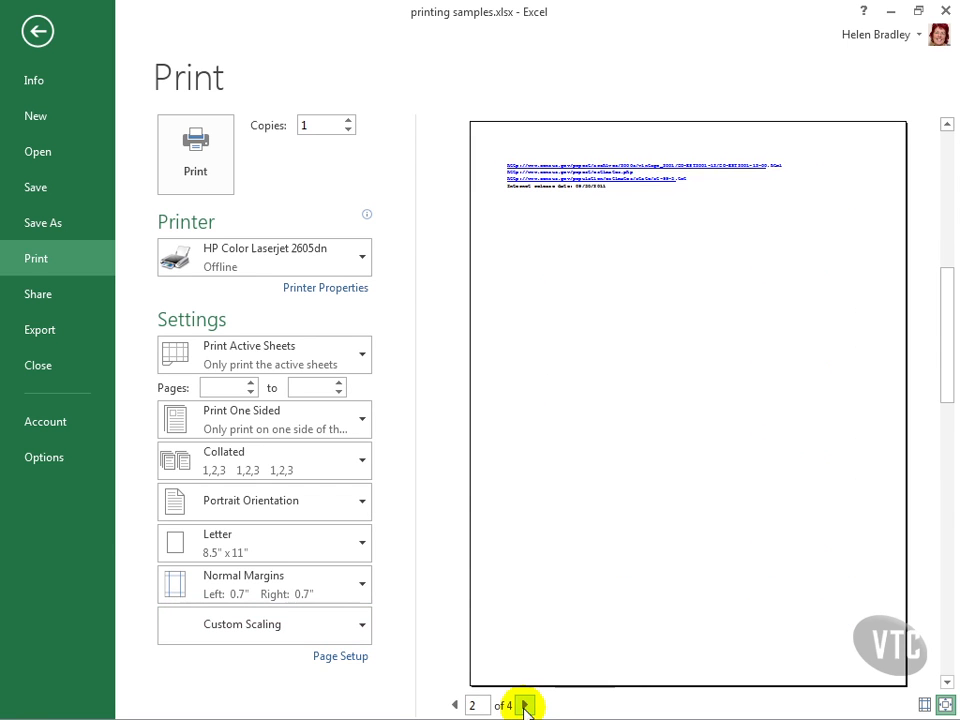
pyautogui.click(525, 706)
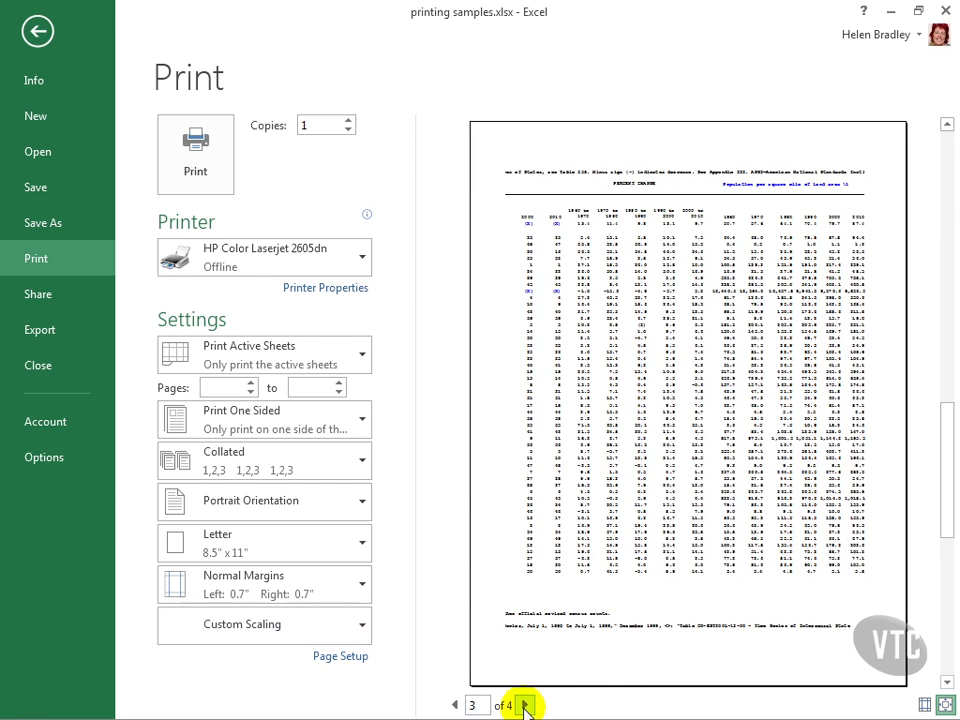
pyautogui.click(525, 706)
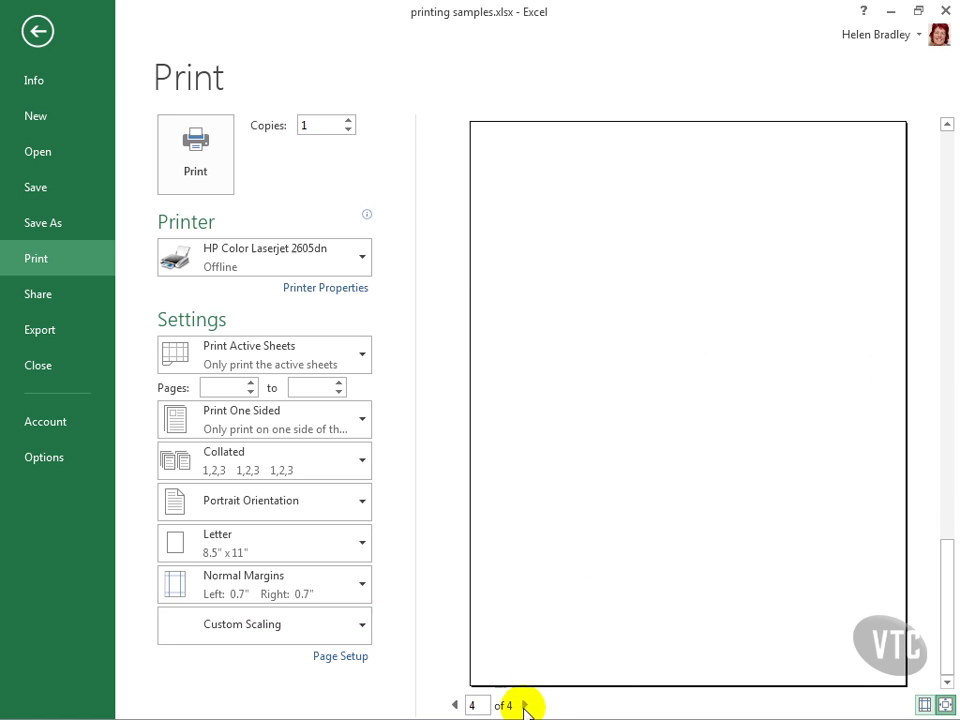
pyautogui.click(455, 705)
pyautogui.click(455, 705)
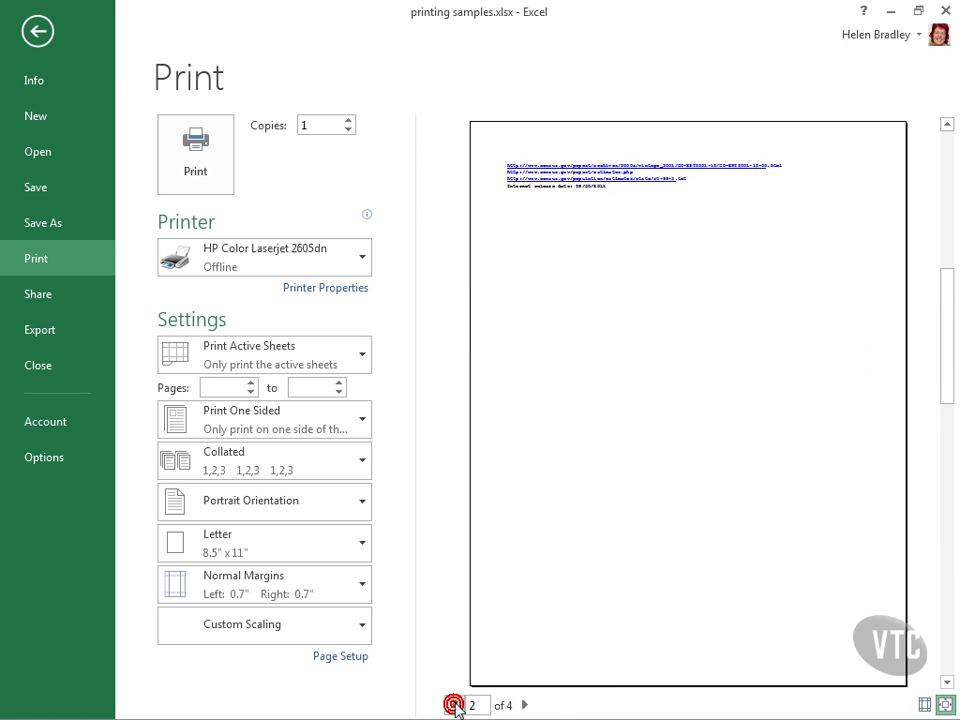
pyautogui.click(455, 705)
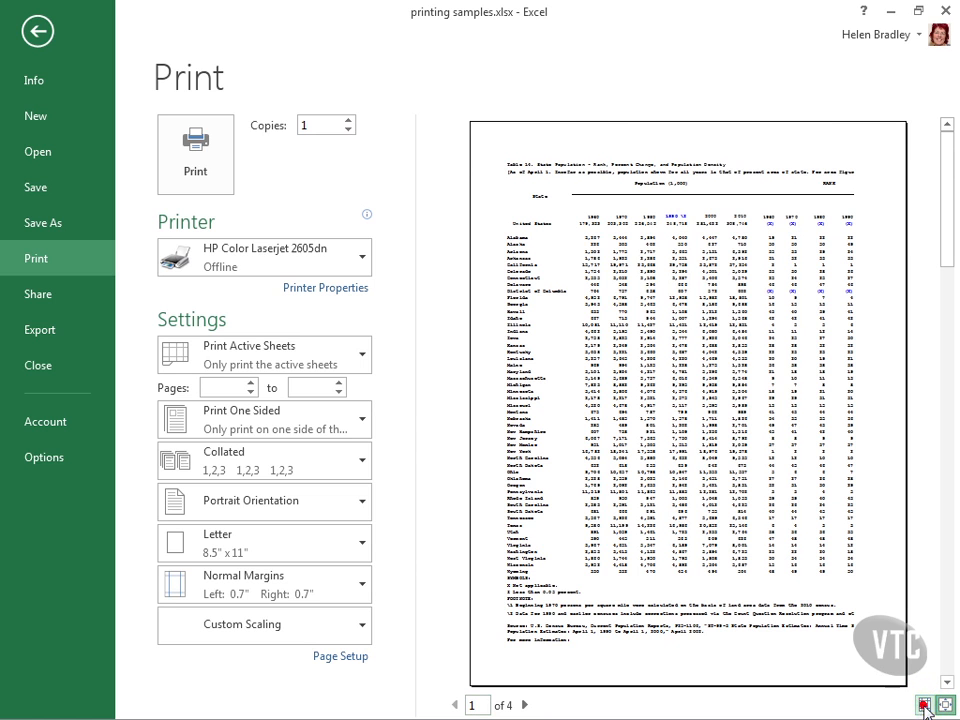
# Show the margins in the print preview, and reduce the top and bottom page margins so the footnote links fit on the first page
pyautogui.click(923, 704)
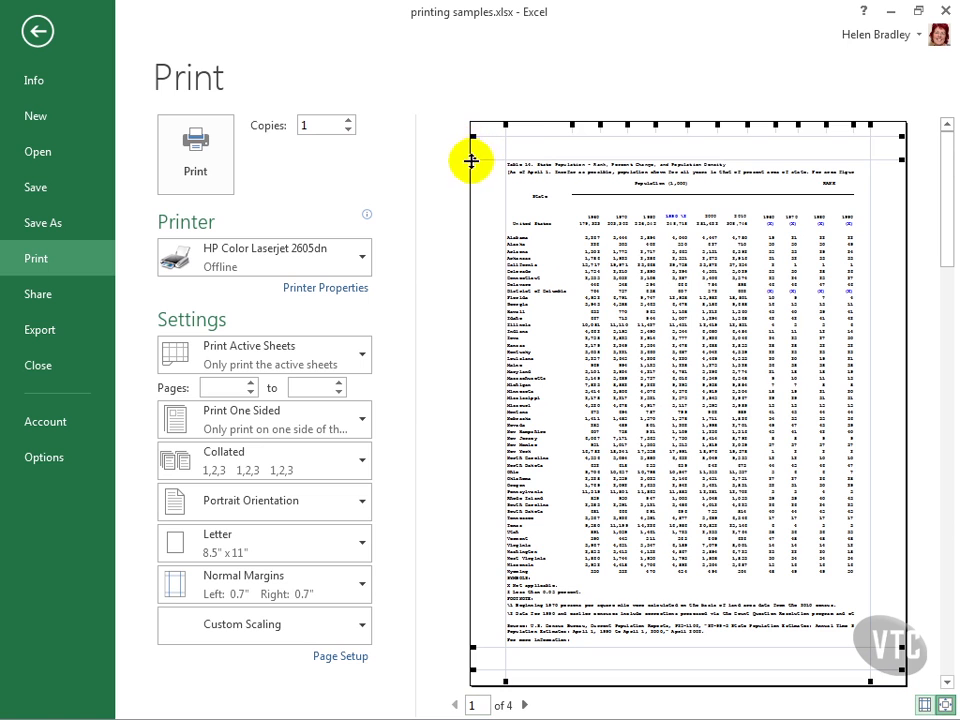
pyautogui.moveTo(472, 158); pyautogui.dragTo(473, 147)
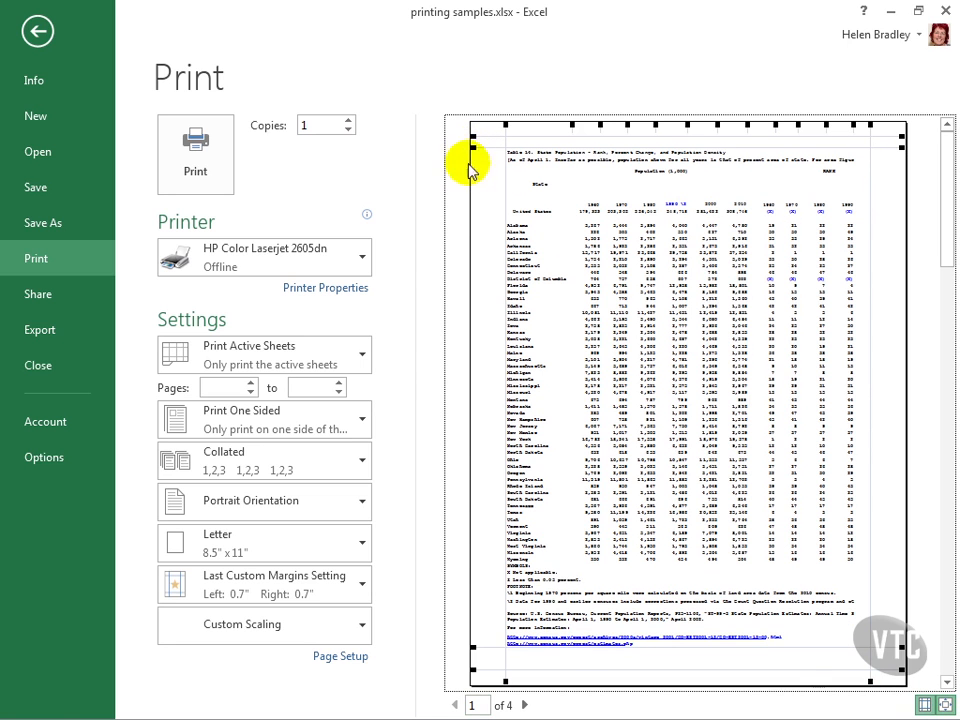
pyautogui.moveTo(473, 645); pyautogui.dragTo(474, 666)
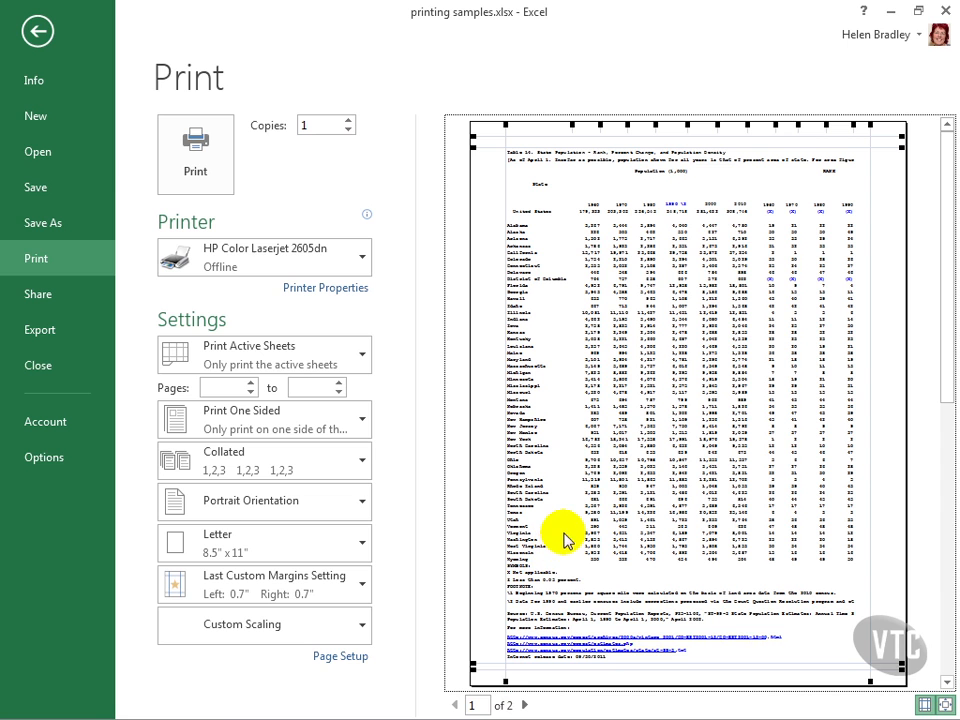
# Check both pages of the preview and print the 2012AB worksheet
pyautogui.click(524, 705)
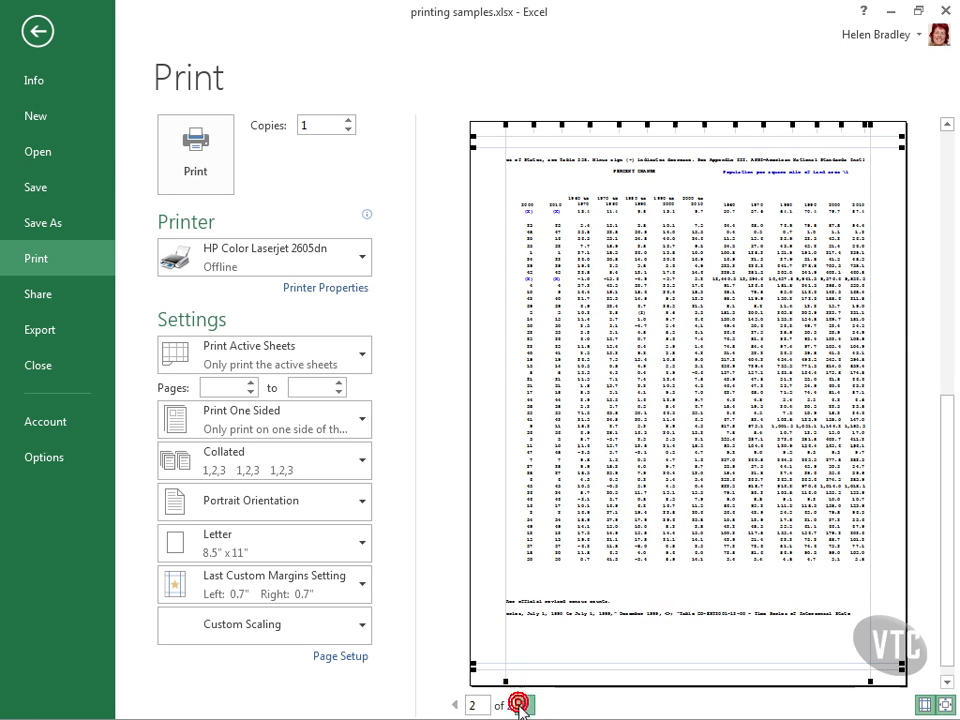
pyautogui.click(454, 704)
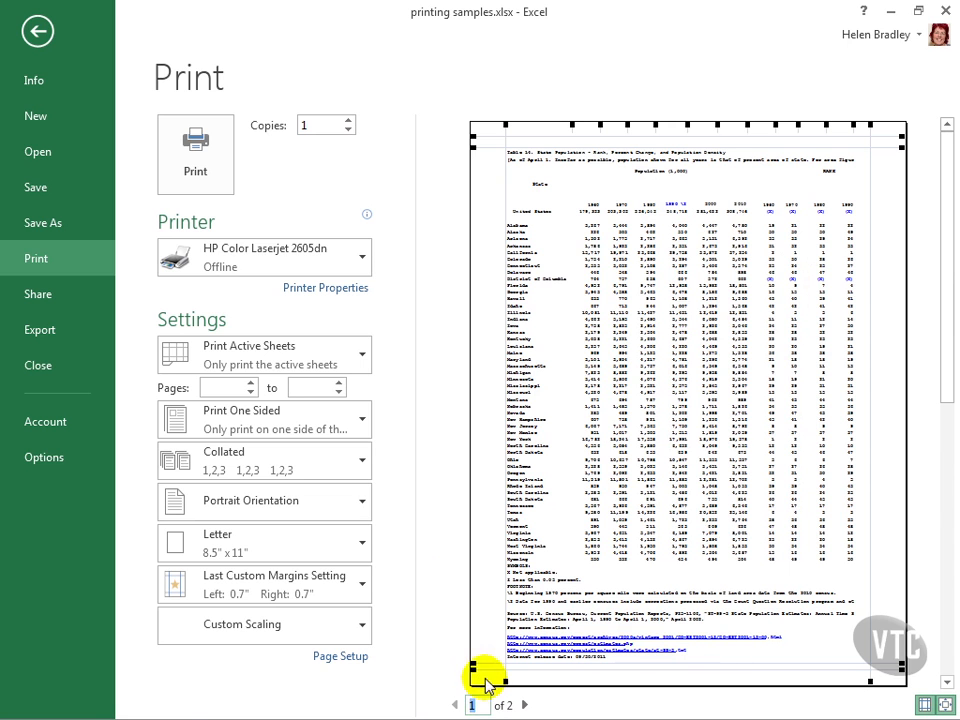
pyautogui.click(193, 172)
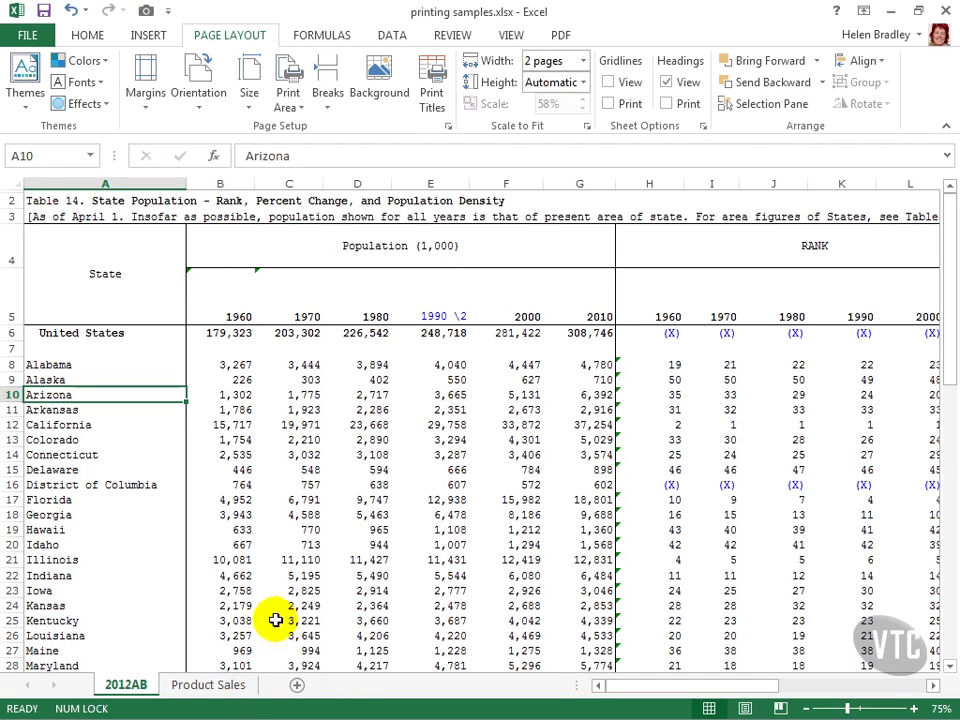
# Switch to the Product Sales worksheet and open its print settings and preview
pyautogui.click(232, 685)
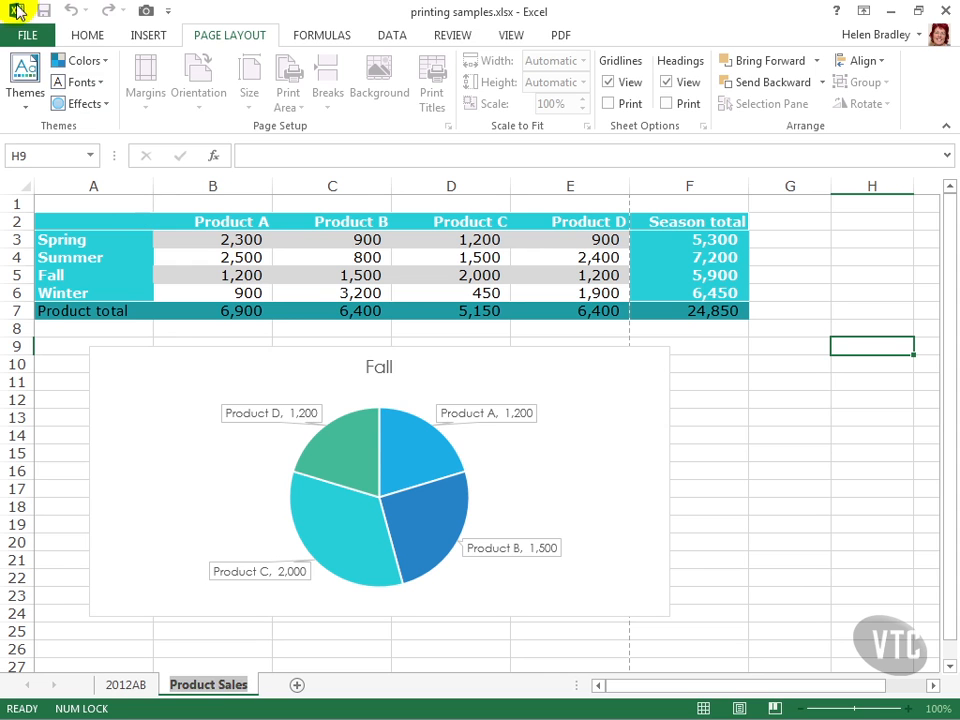
pyautogui.click(27, 37)
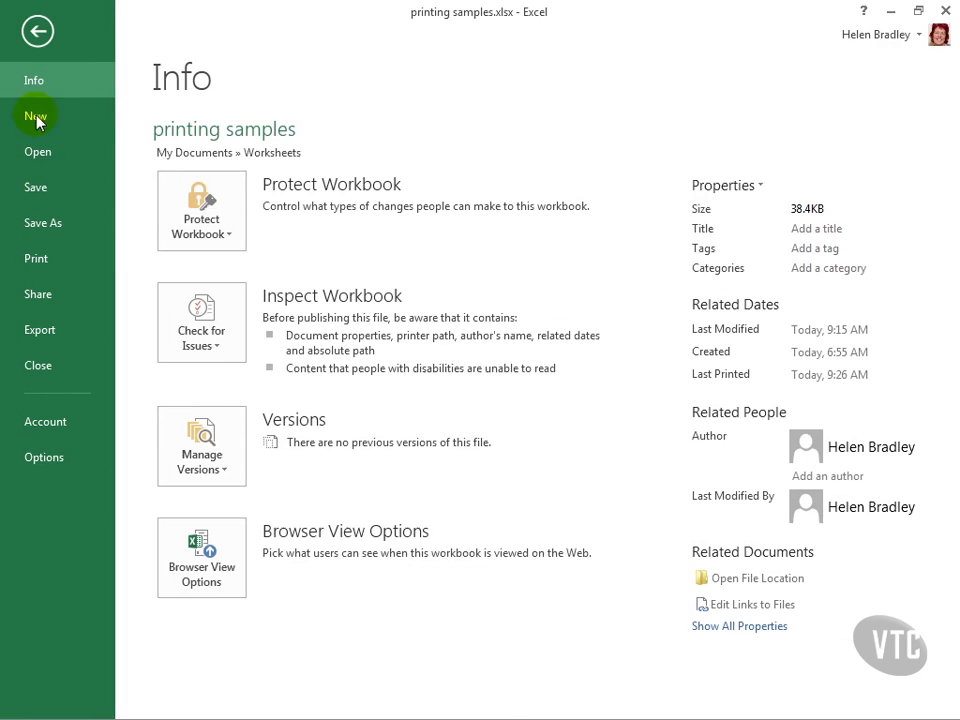
pyautogui.click(45, 268)
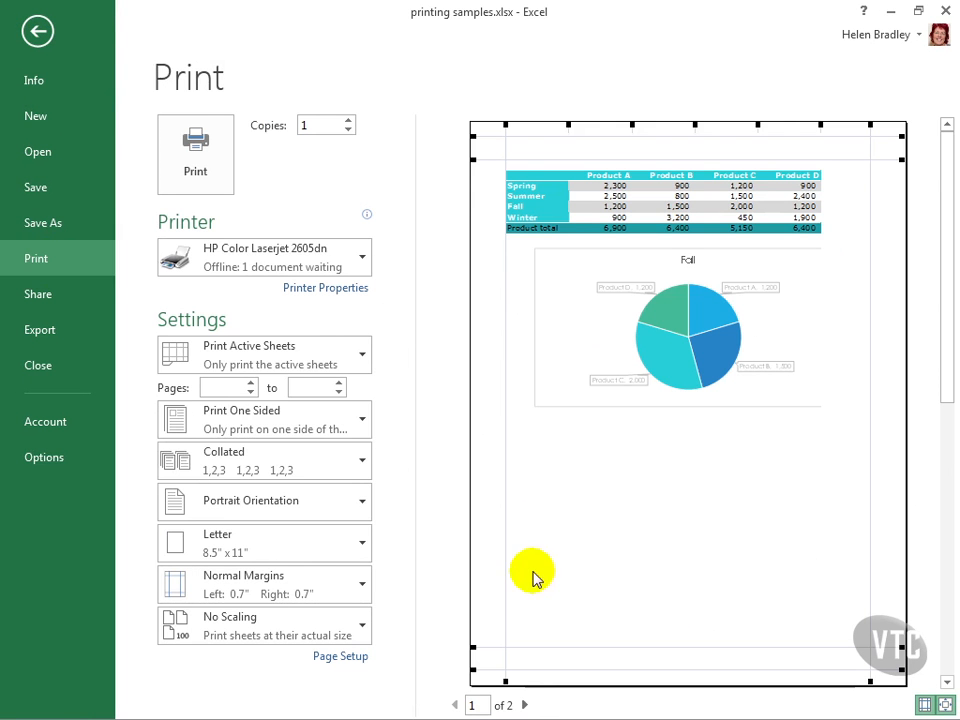
# Page back and forth through the Product Sales preview to examine how the table and pie chart split across pages
pyautogui.click(527, 706)
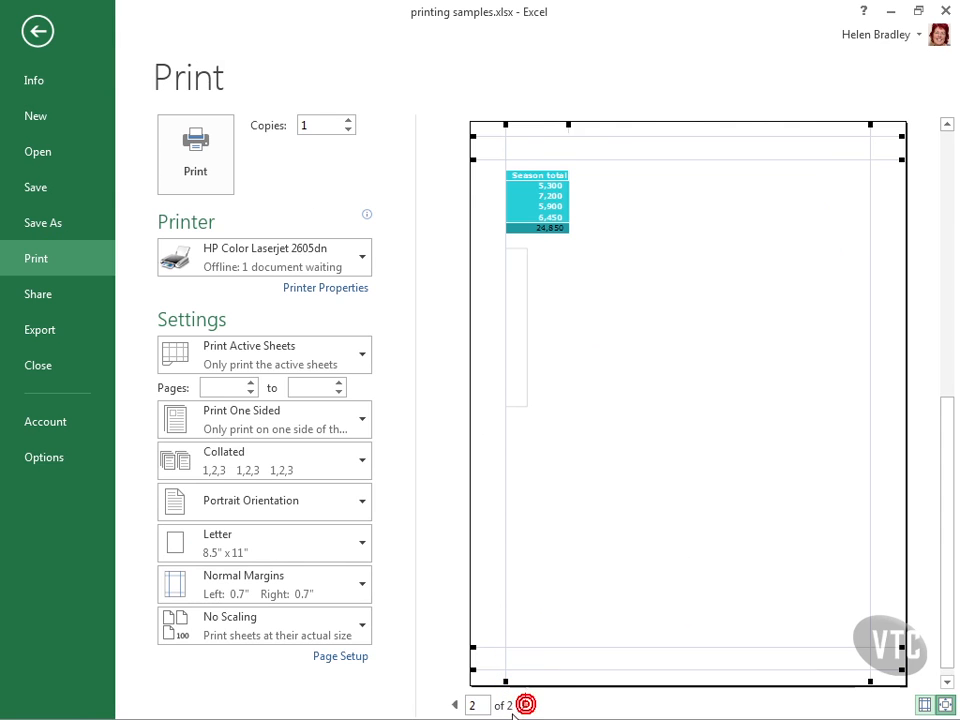
pyautogui.click(453, 705)
pyautogui.click(525, 705)
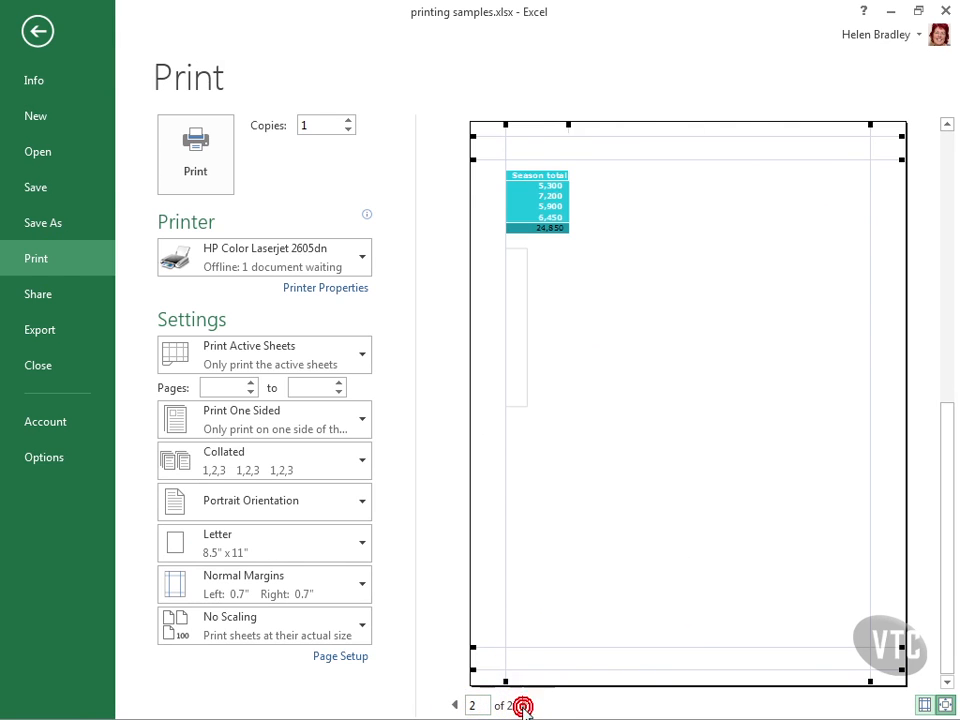
pyautogui.click(456, 705)
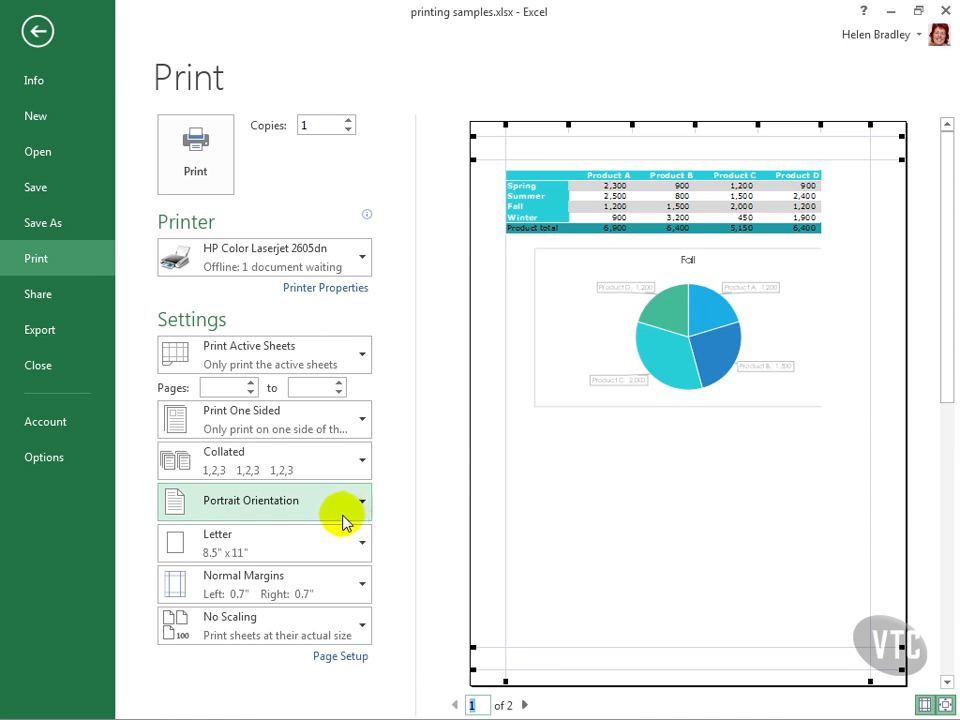
# Scale the Product Sales printout to Fit Sheet on One Page
pyautogui.click(267, 638)
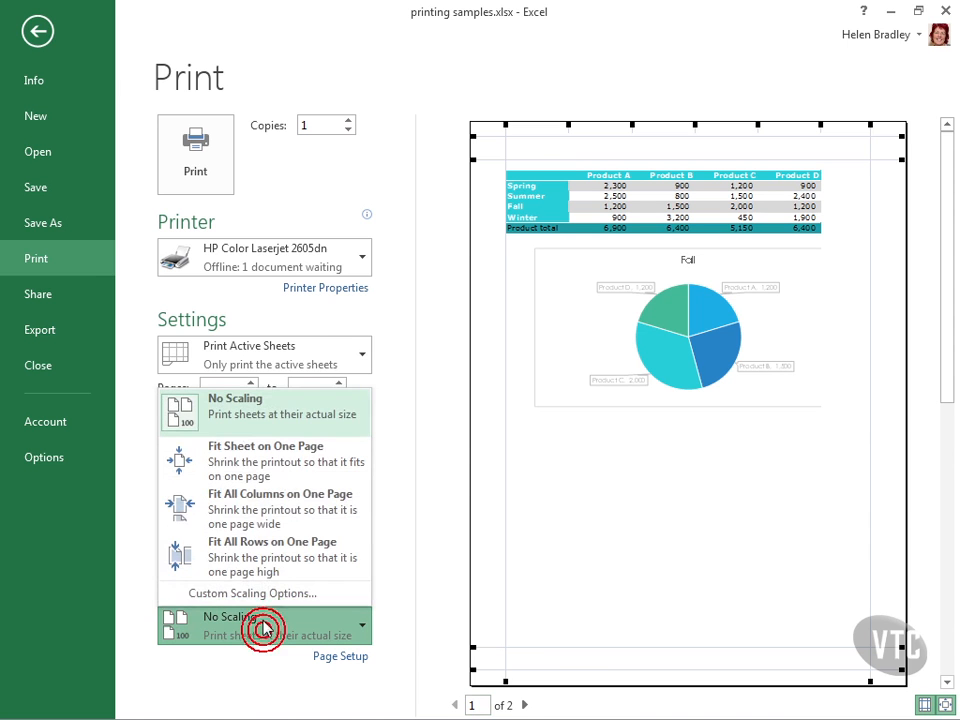
pyautogui.click(252, 458)
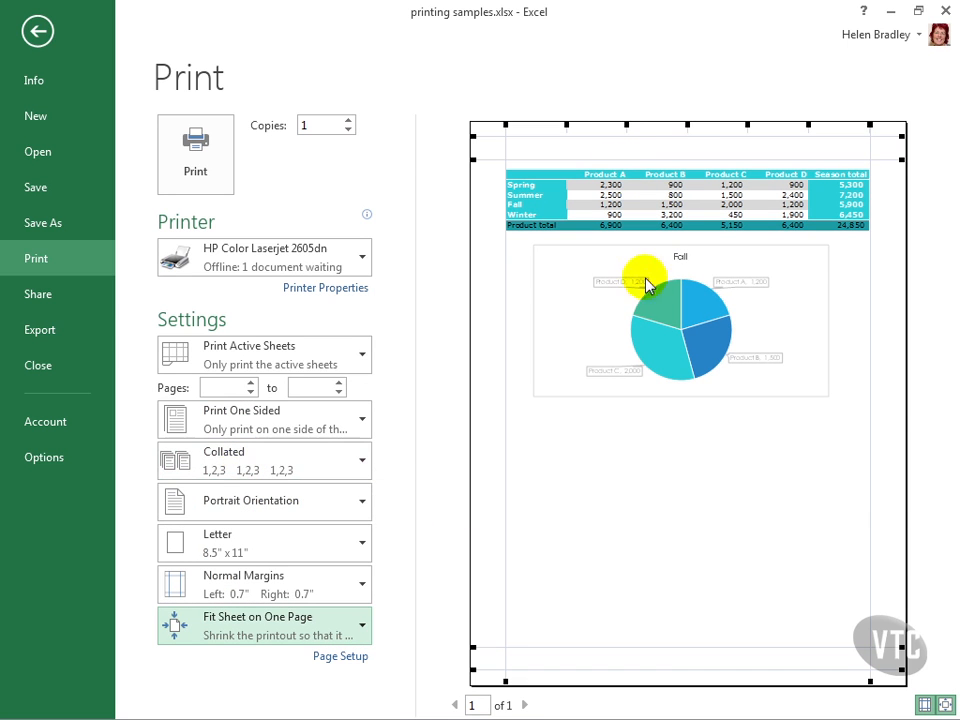